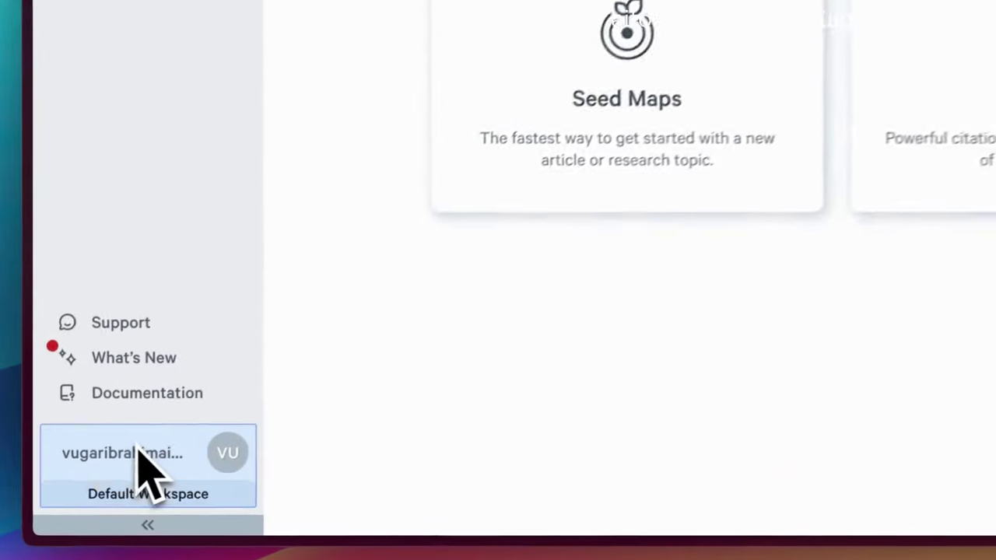
- Create a workspace named New Workspace from the account page and make it the current workspace
left_click(103, 479)
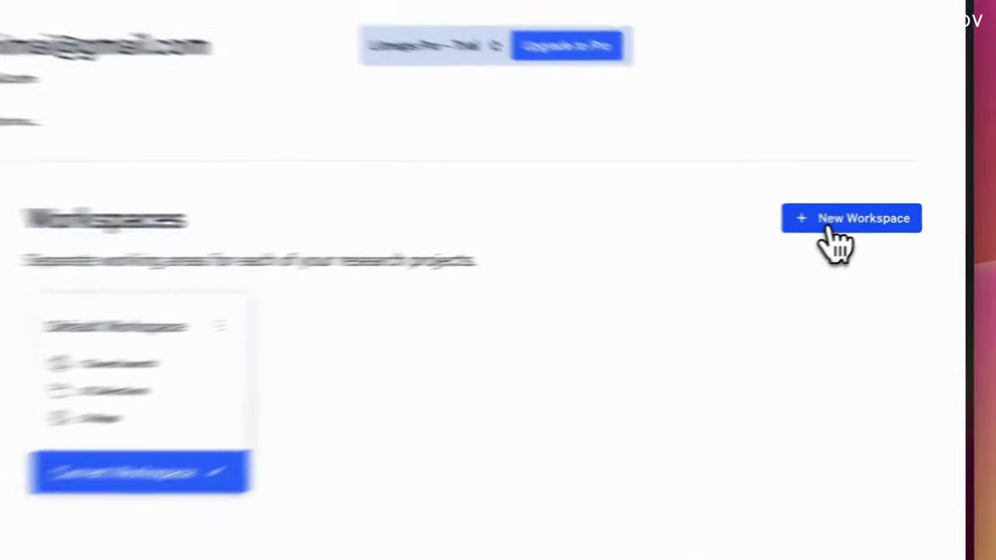
left_click(829, 229)
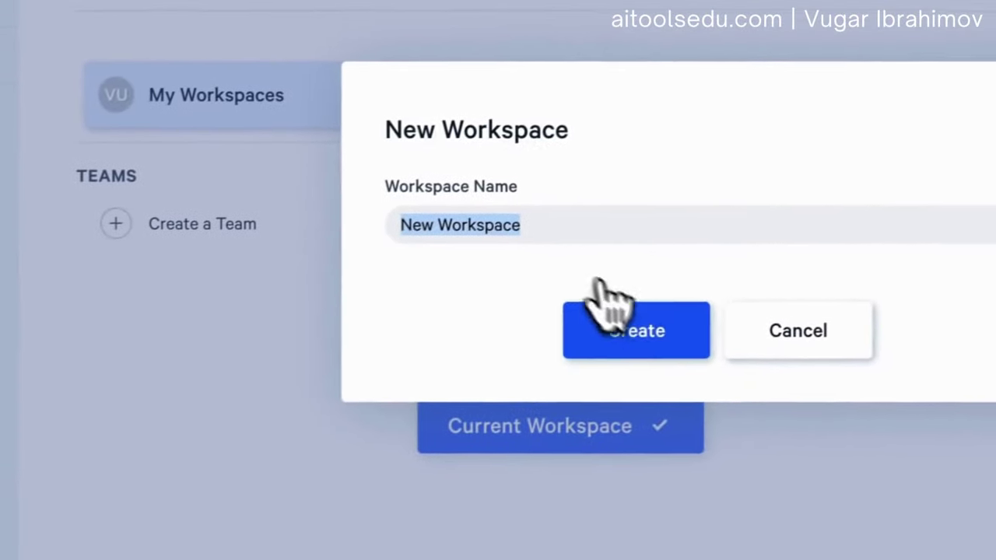
left_click(622, 330)
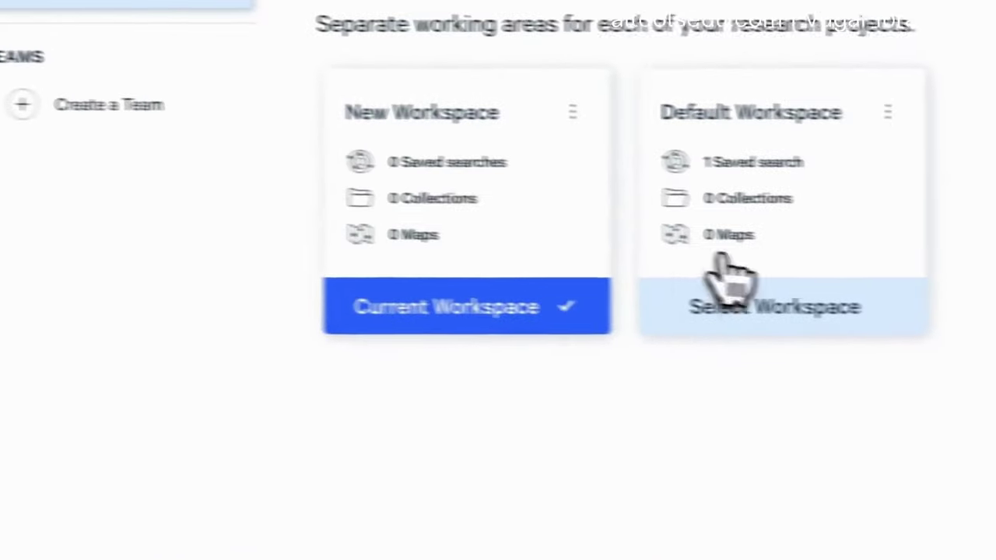
left_click(724, 292)
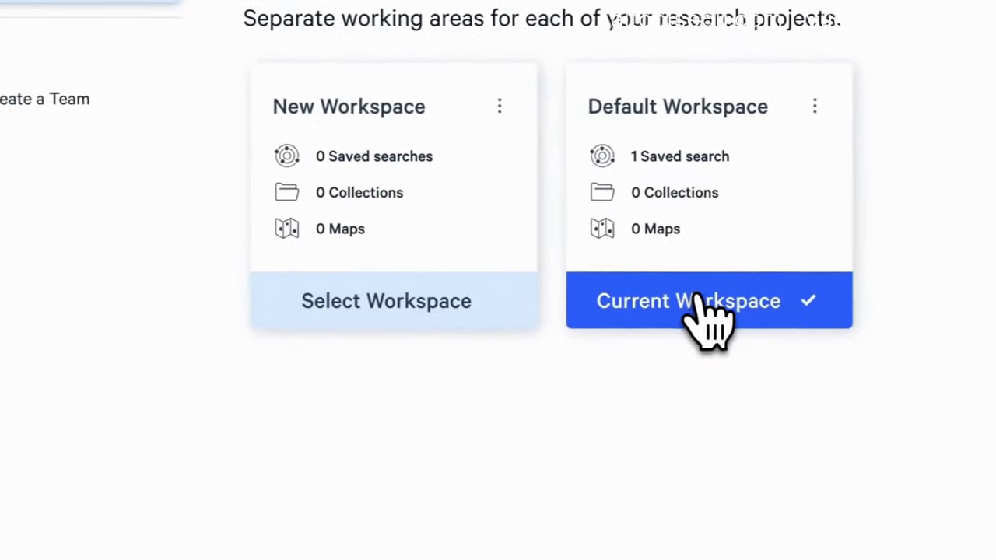
left_click(416, 310)
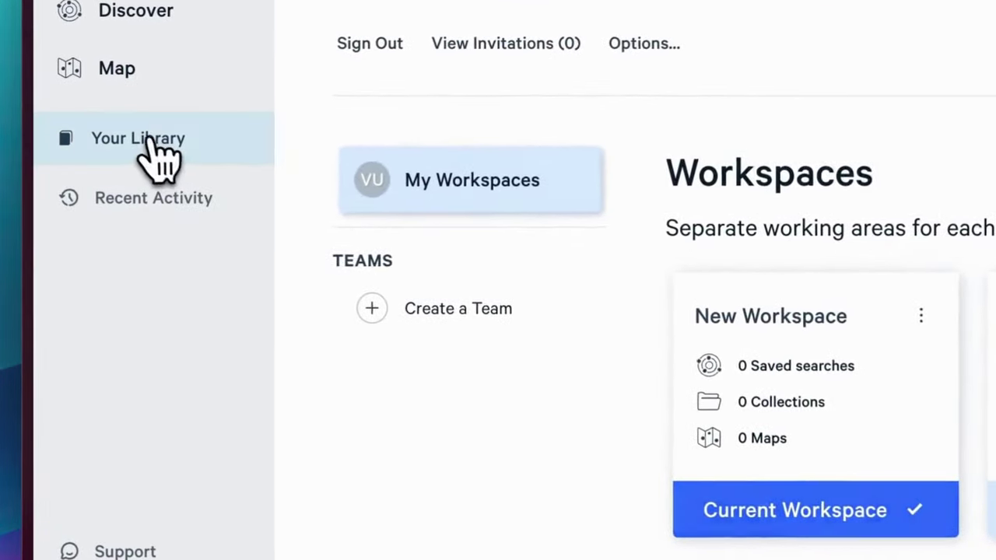
- Create a collection named New Collection in the library
left_click(79, 200)
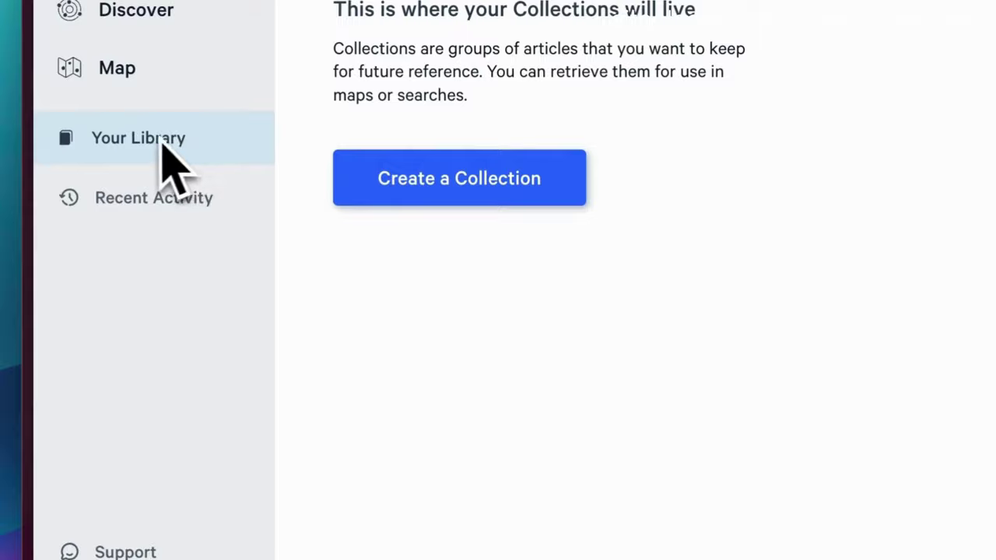
left_click(463, 183)
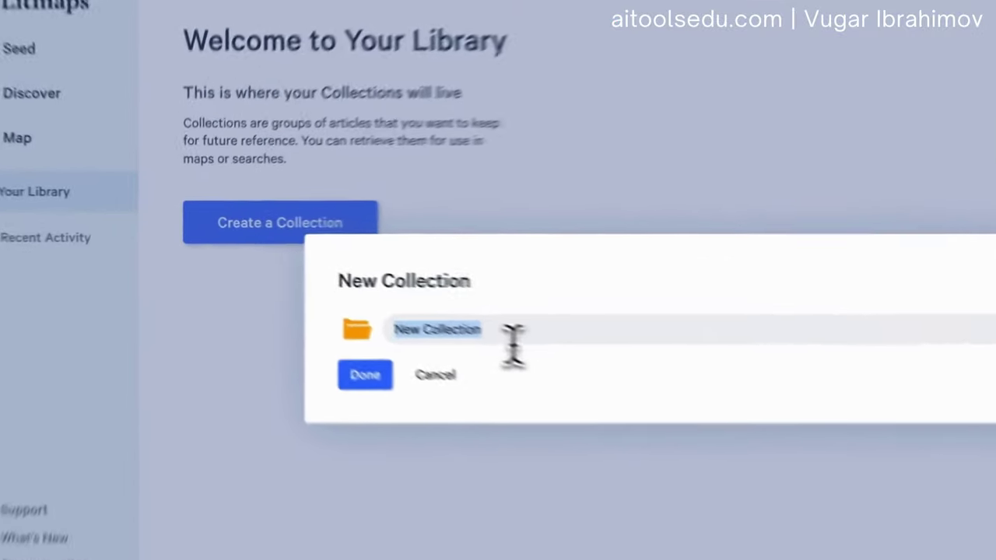
left_click(401, 292)
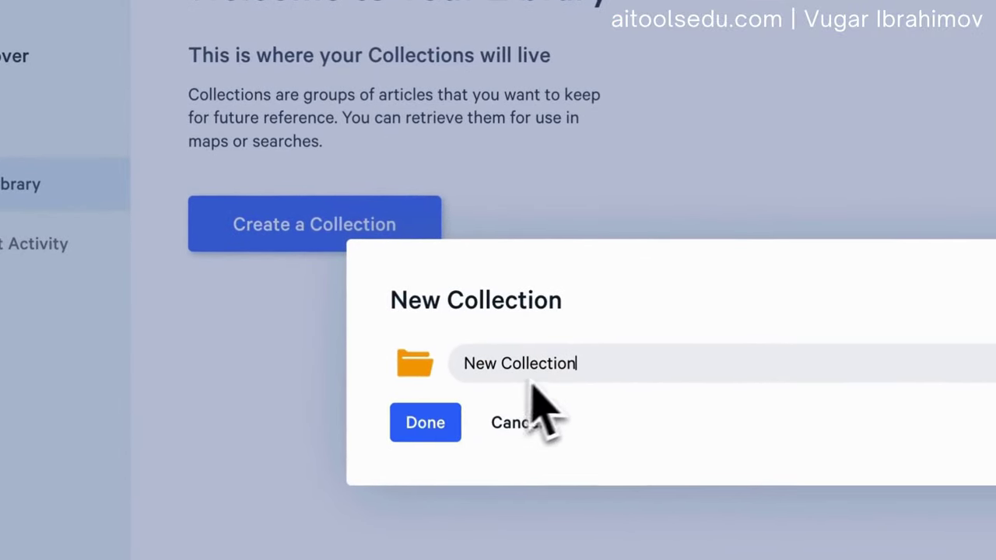
left_click(436, 431)
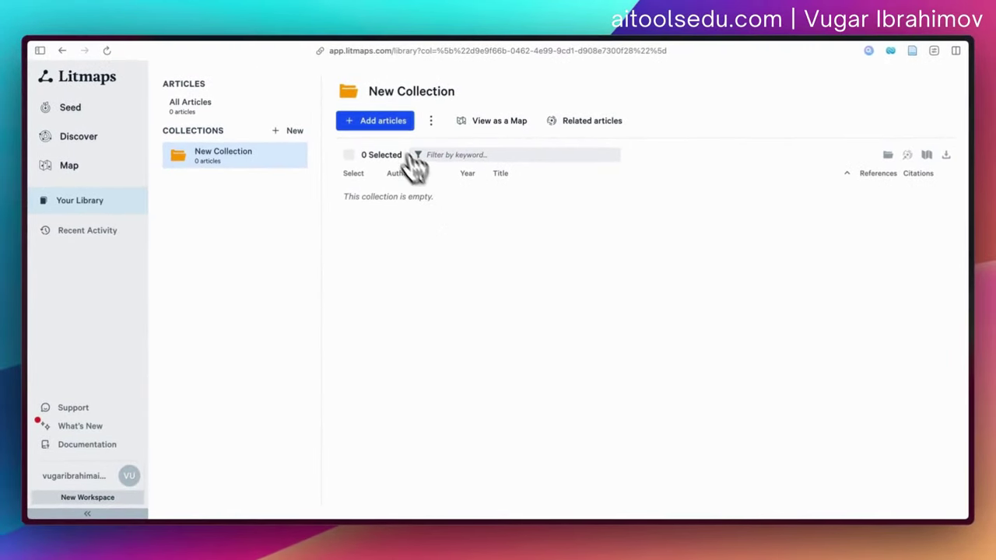
left_click(381, 122)
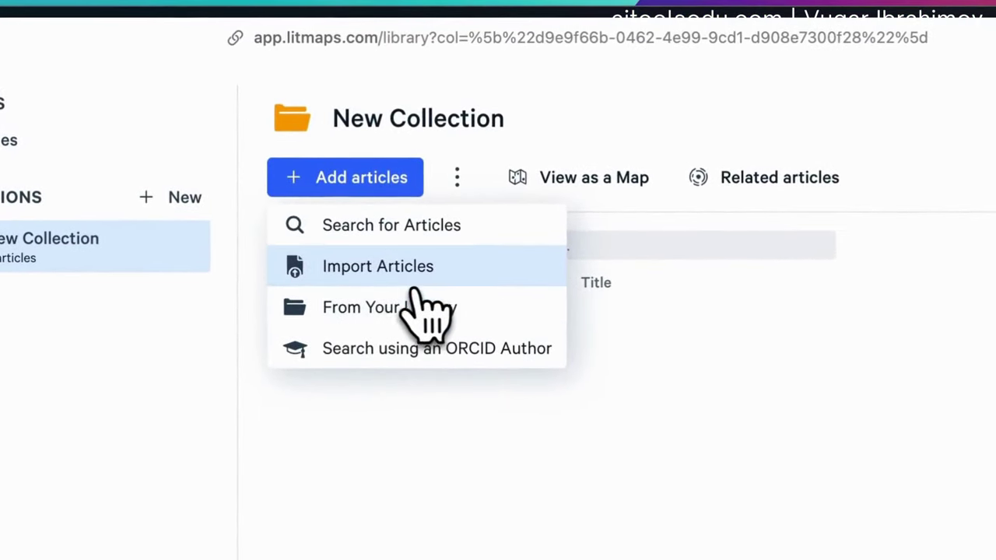
left_click(403, 265)
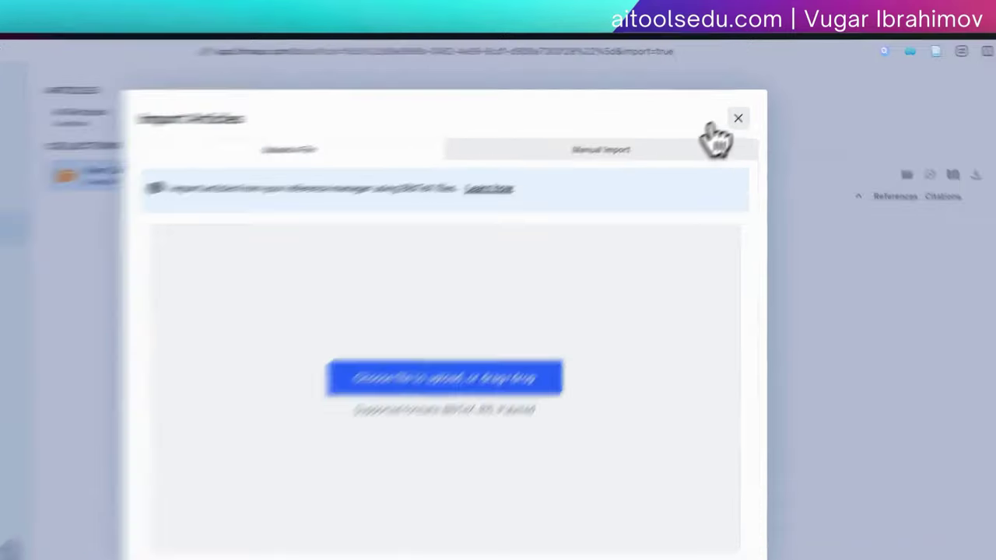
left_click(744, 107)
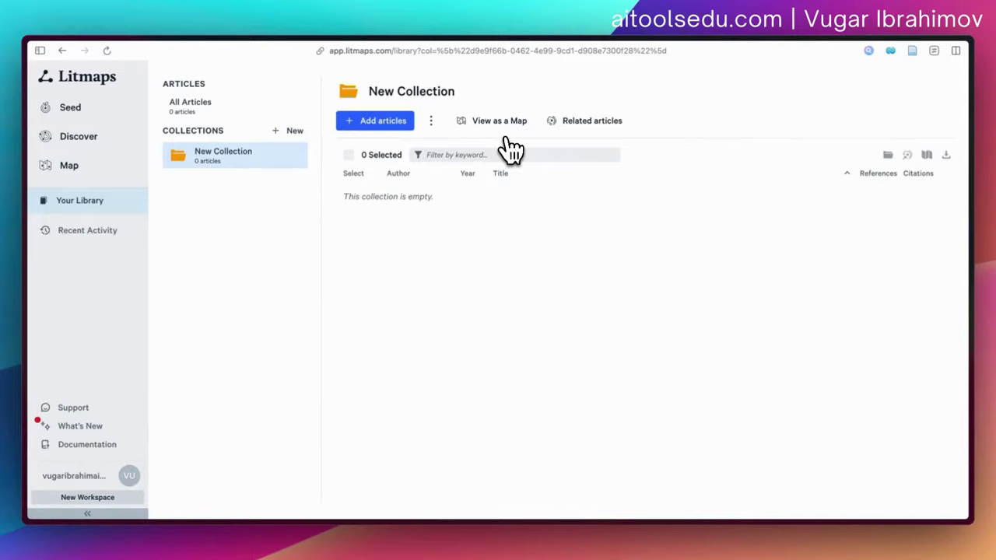
- Search for articles on "impact of climate change on human mobility" to add to New Collection
left_click(381, 122)
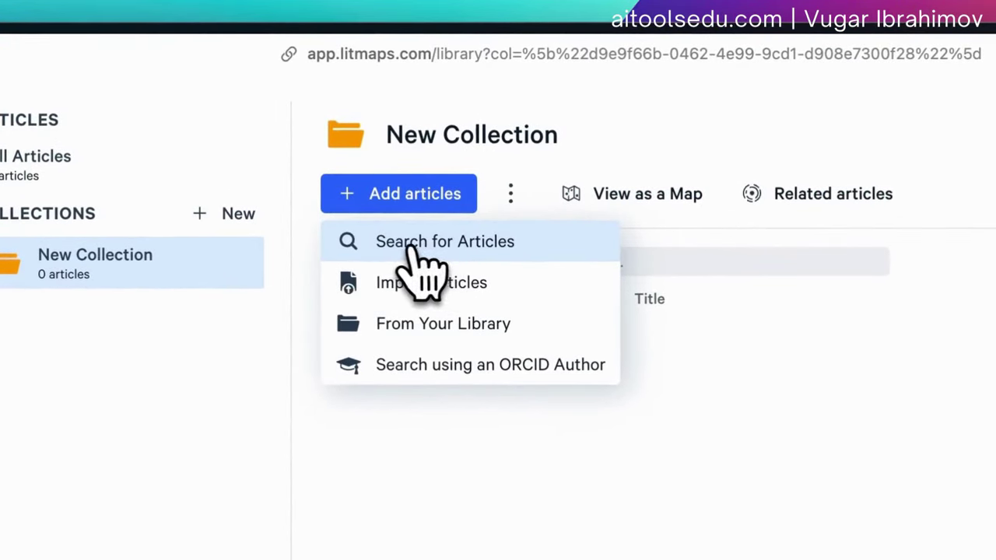
left_click(440, 242)
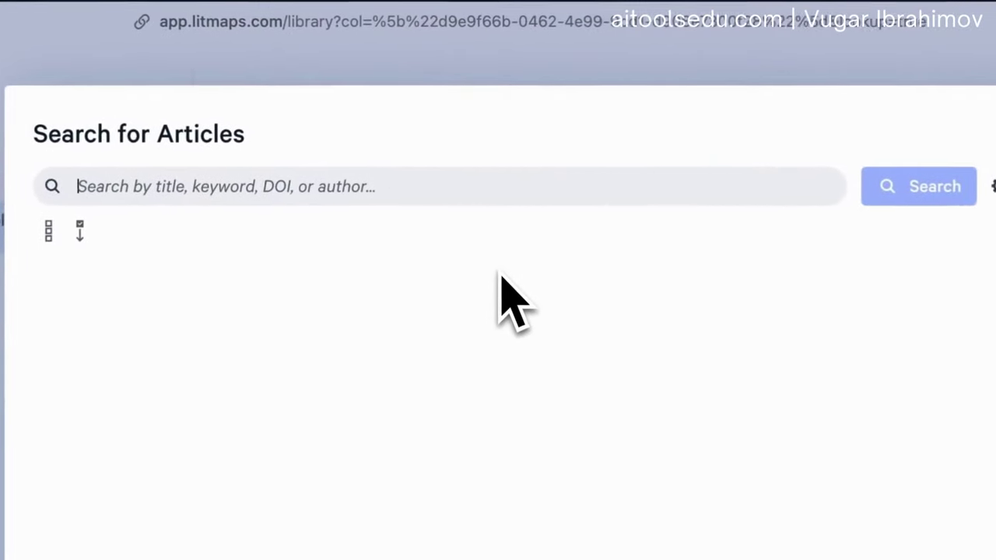
type("impact of climate change on human mobility")
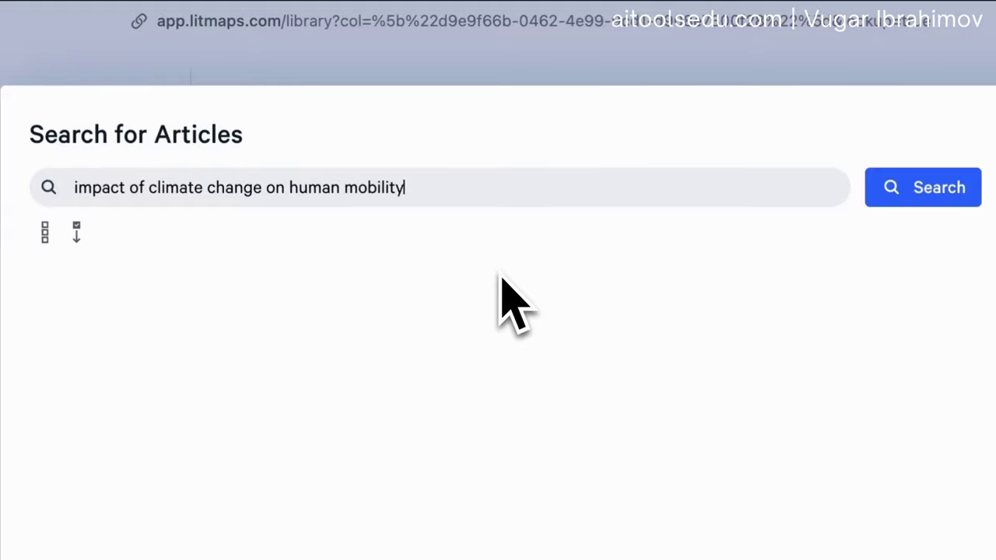
key("Return")
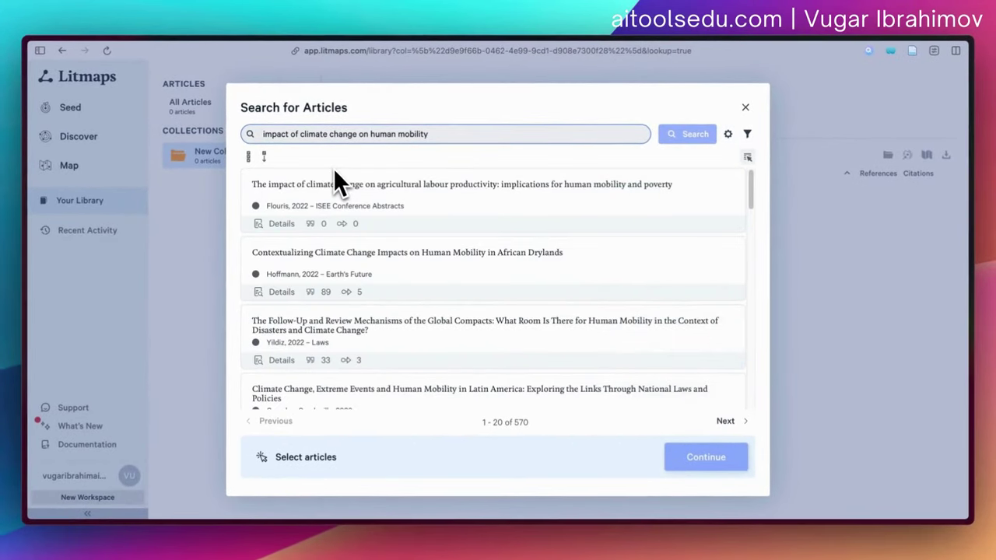
- Select all articles on the first page of search results and add them to New Collection
left_click(248, 156)
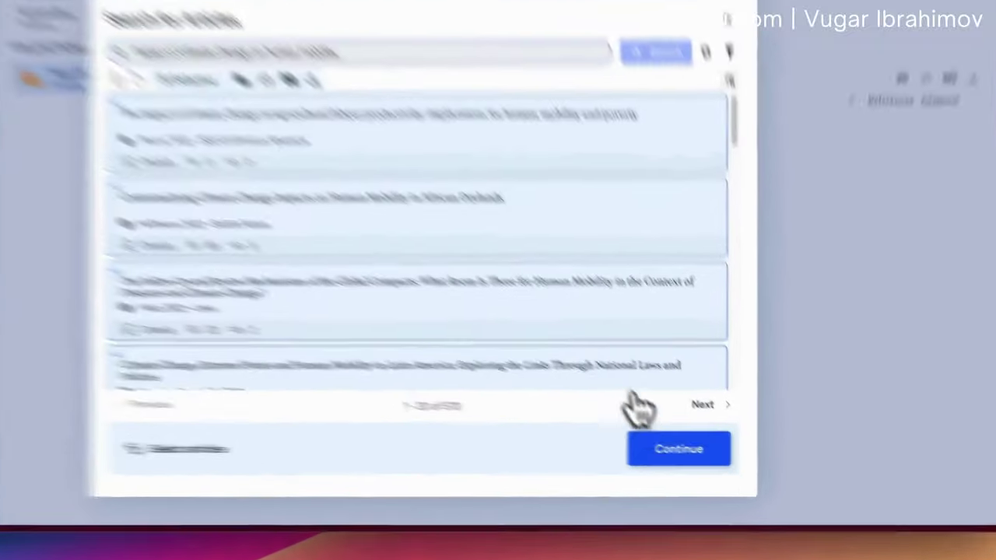
left_click(706, 457)
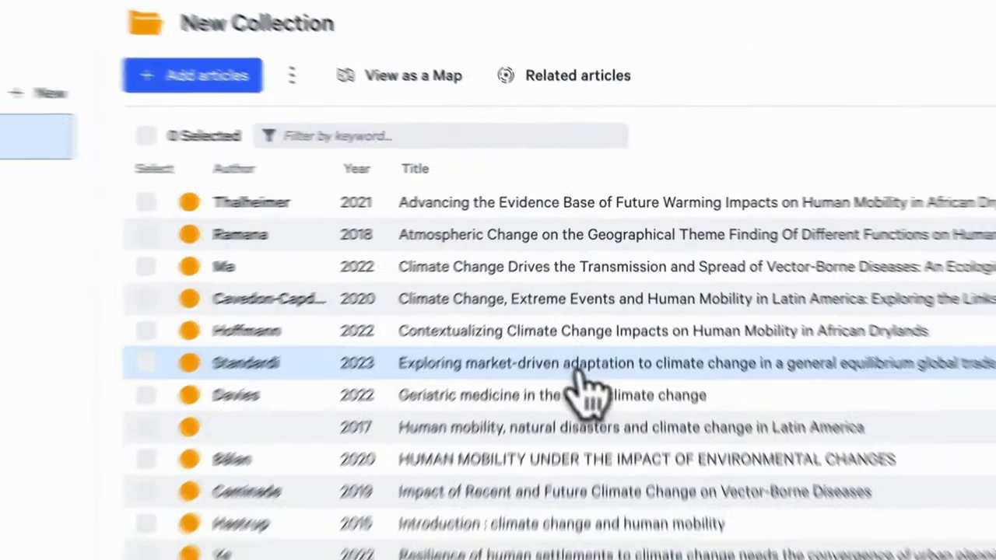
scroll(524, 297, "down", 1)
scroll(611, 312, "up", 1)
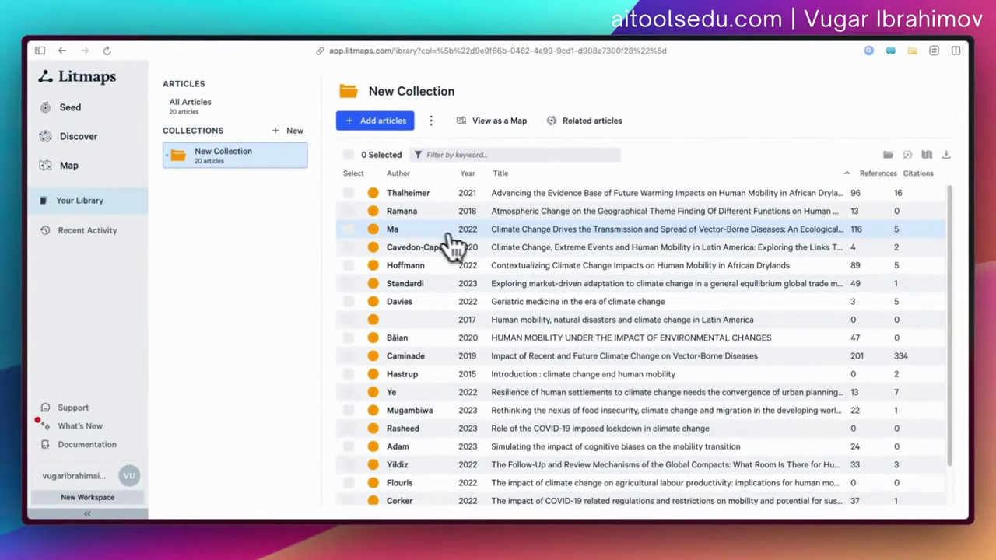
mouse_move(370, 205)
left_click(348, 155)
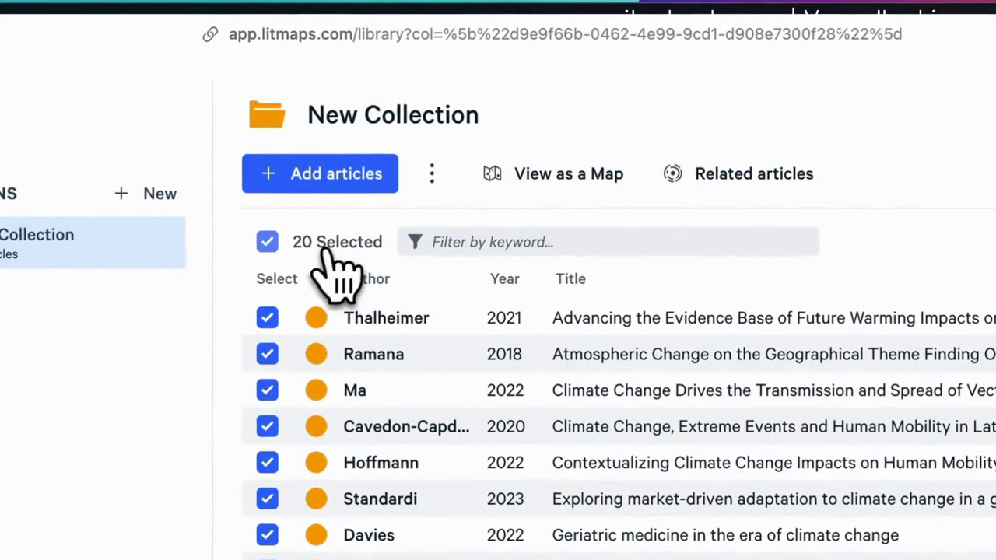
left_click(281, 247)
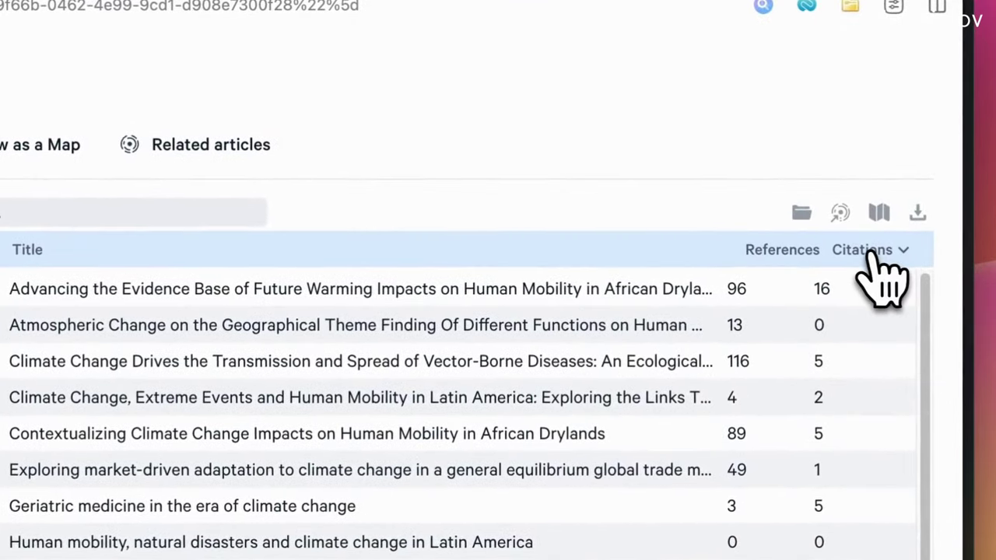
- Sort New Collection by citations, most cited first, and open the article "Impact of Recent and Future Climate Change on Vector-Borne Diseases"
left_click(873, 252)
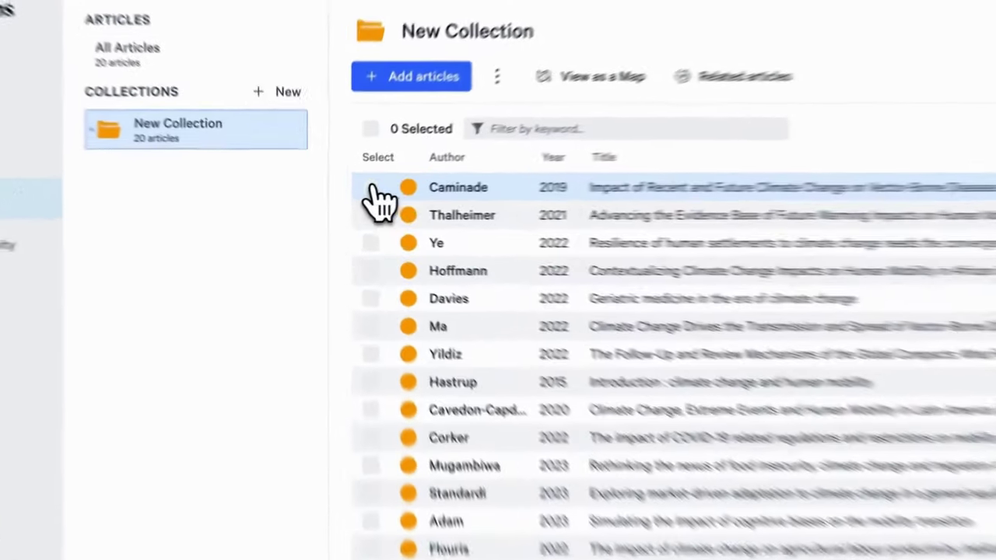
left_click(350, 194)
left_click(508, 194)
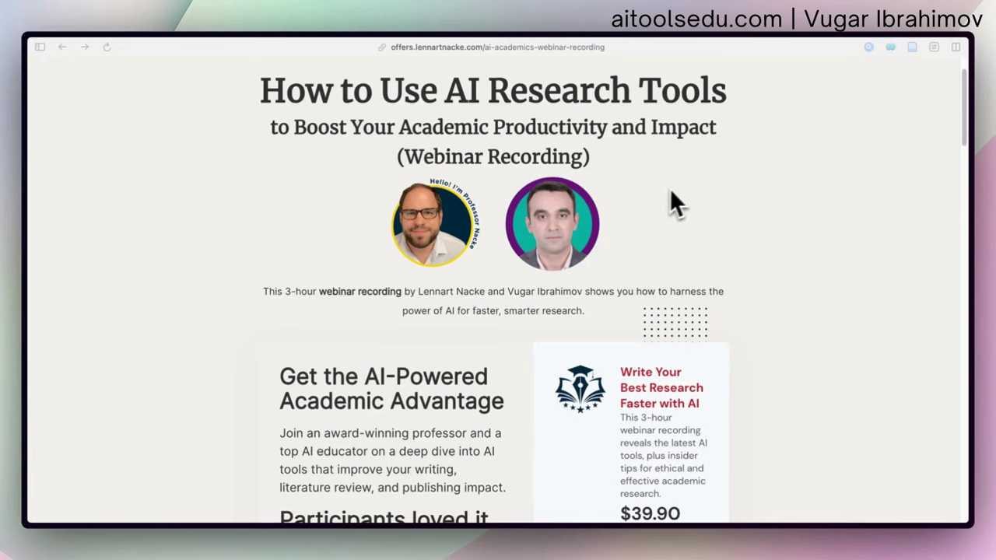
- Read through the AI research tools webinar recording page, covering its learning topics, testimonials, checkout form, FAQ and presenter biographies
scroll(731, 197, "down", 1)
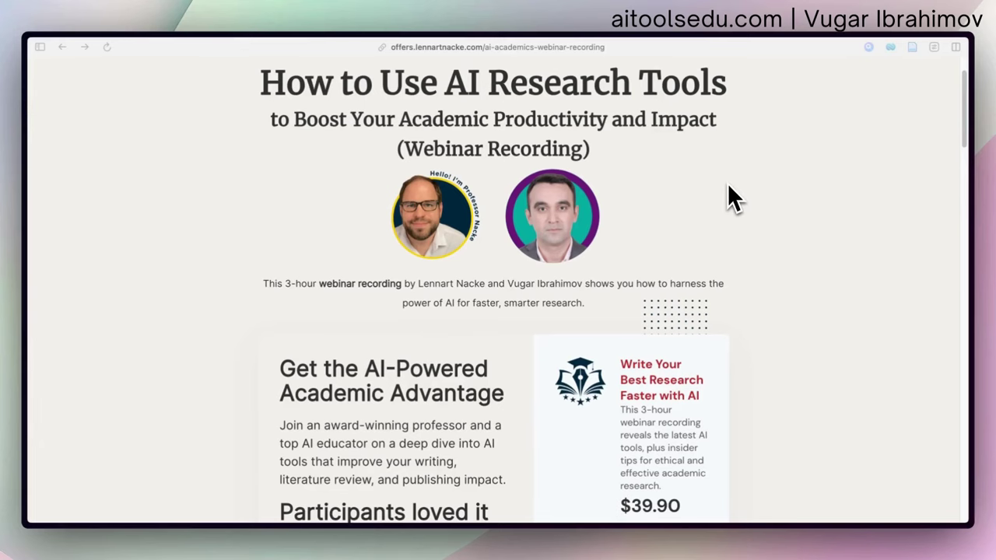
scroll(731, 197, "down", 5)
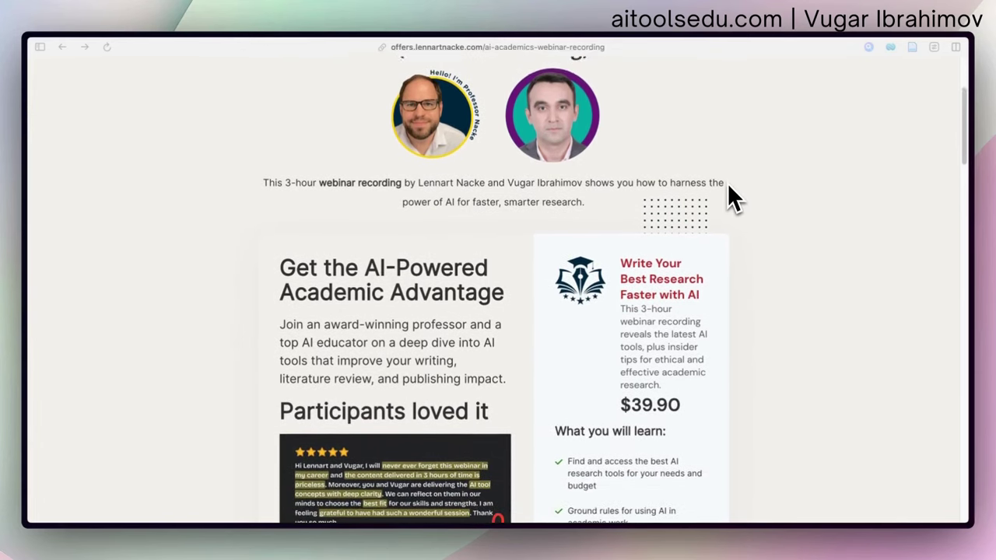
scroll(797, 250, "down", 12)
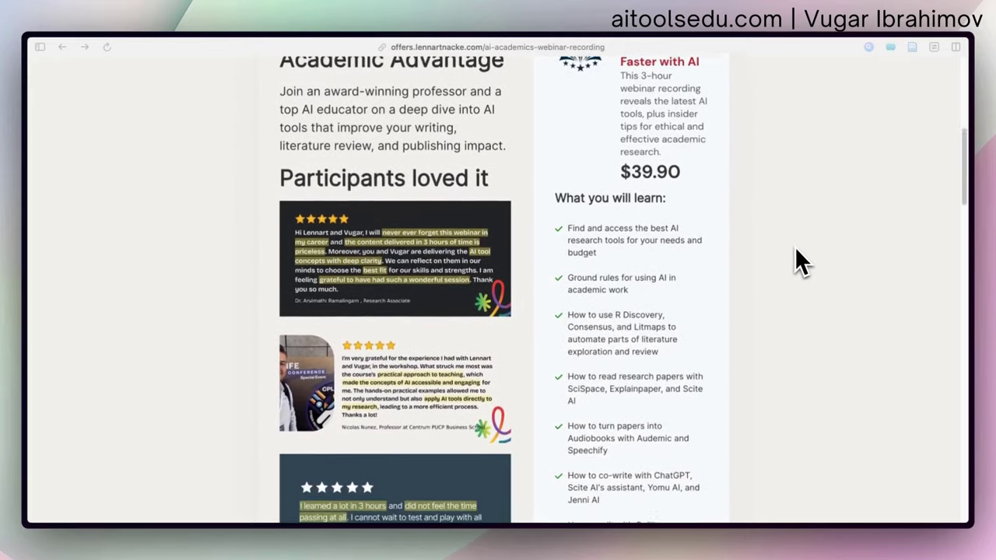
scroll(800, 261, "down", 11)
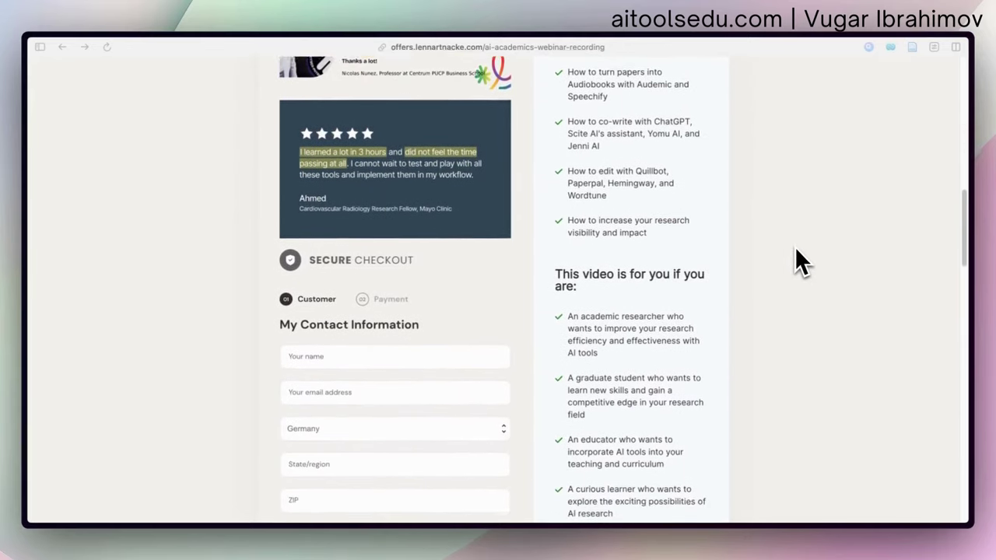
scroll(800, 261, "down", 4)
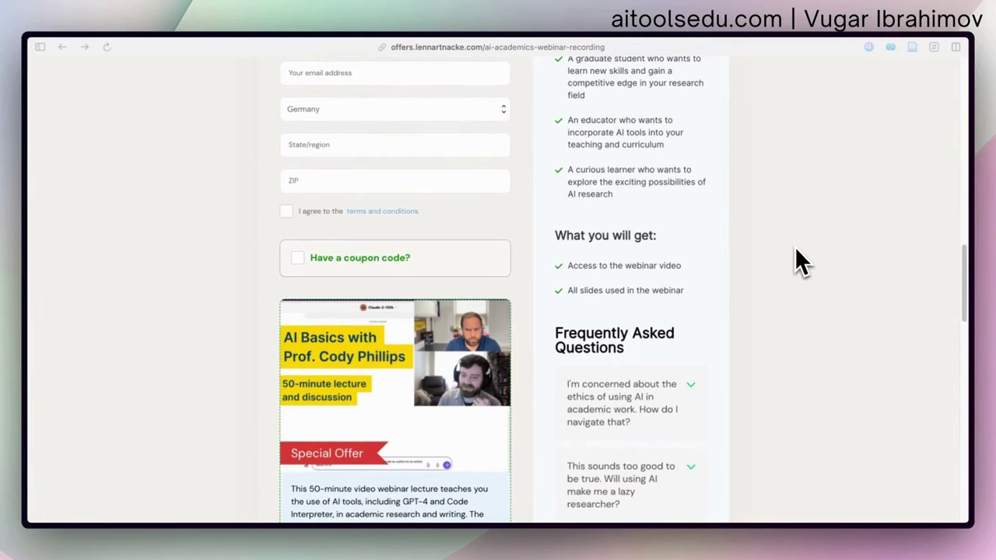
scroll(800, 261, "down", 13)
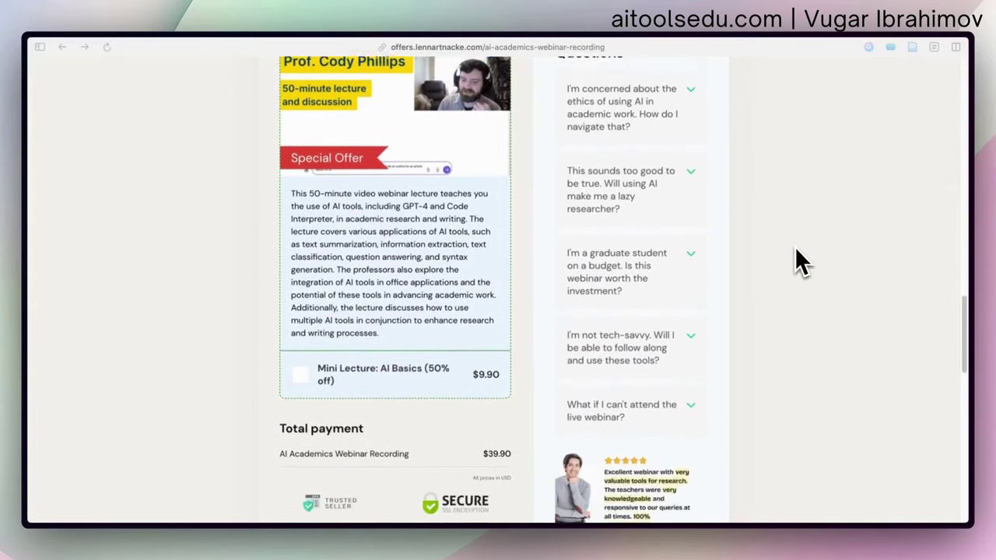
scroll(800, 261, "down", 13)
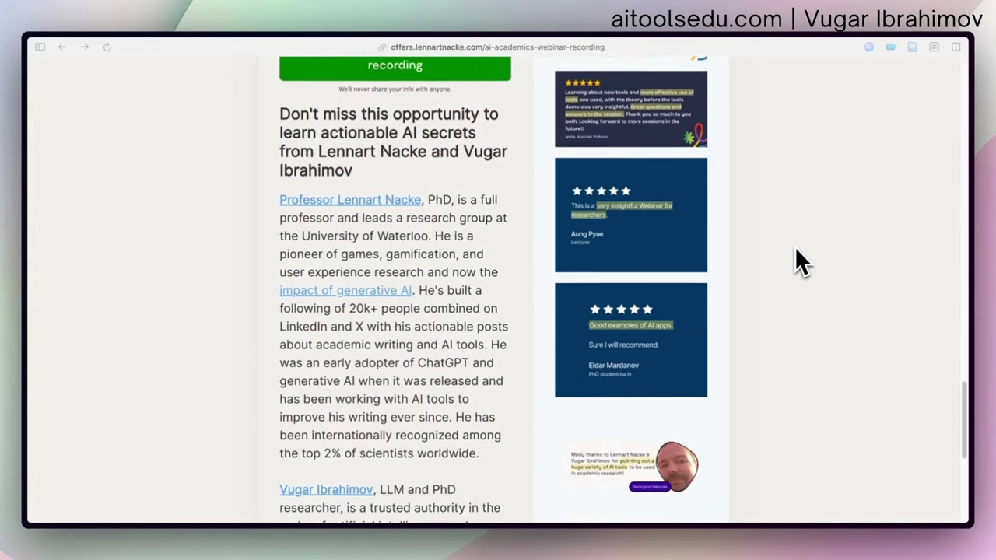
scroll(800, 261, "down", 7)
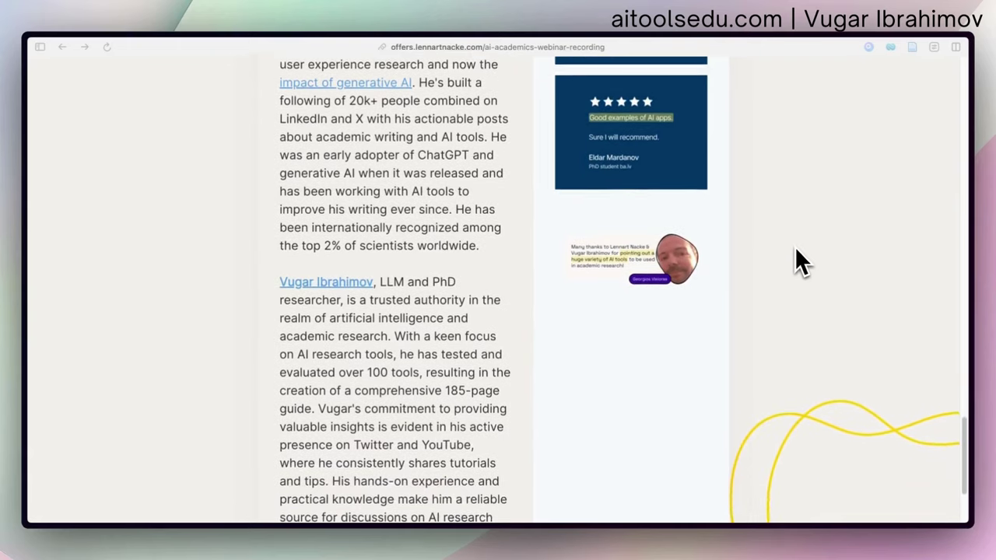
scroll(800, 261, "down", 1)
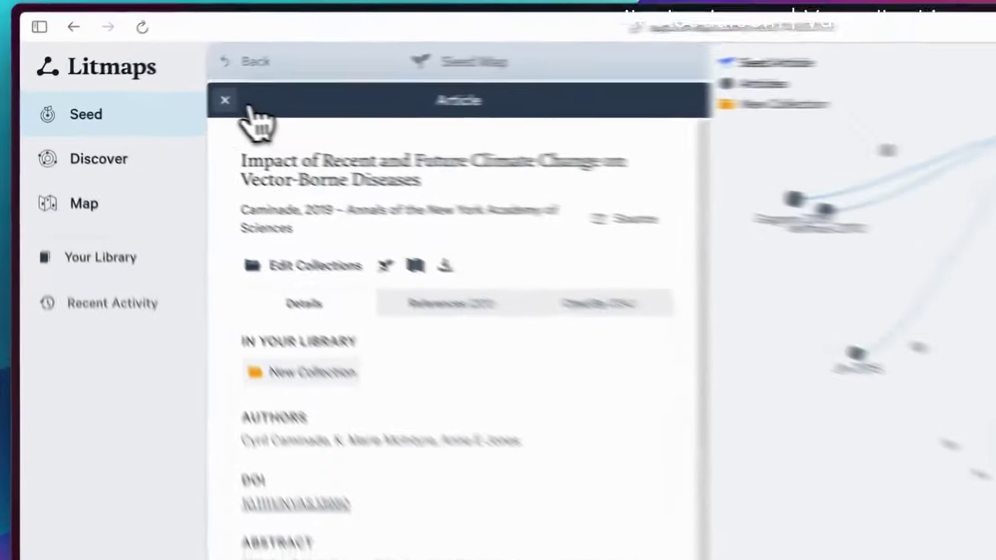
- Close the seed article's details and examine the seed map article "Ecology of Ixodes pacificus Ticks and Associated Pathogens in the Western United States"
left_click(160, 98)
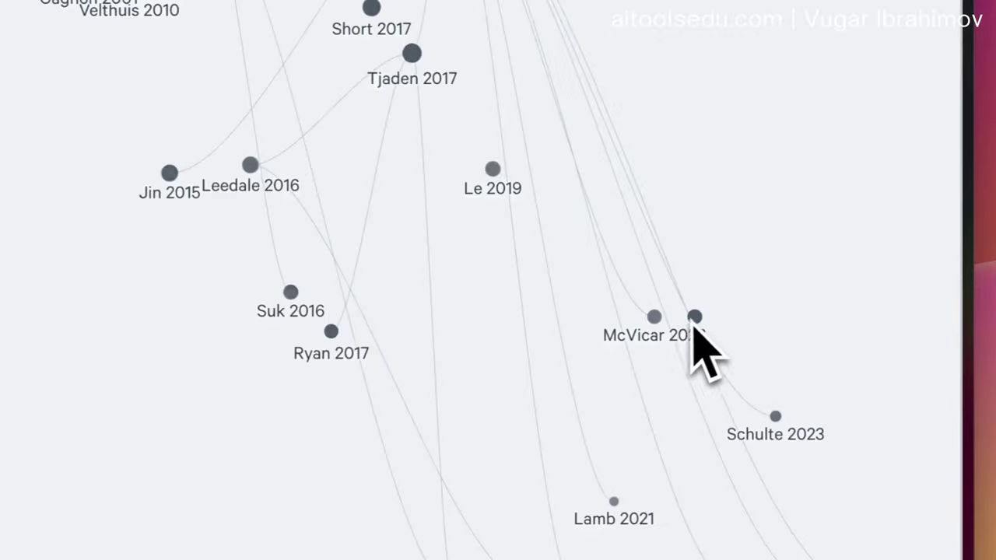
left_click(654, 317)
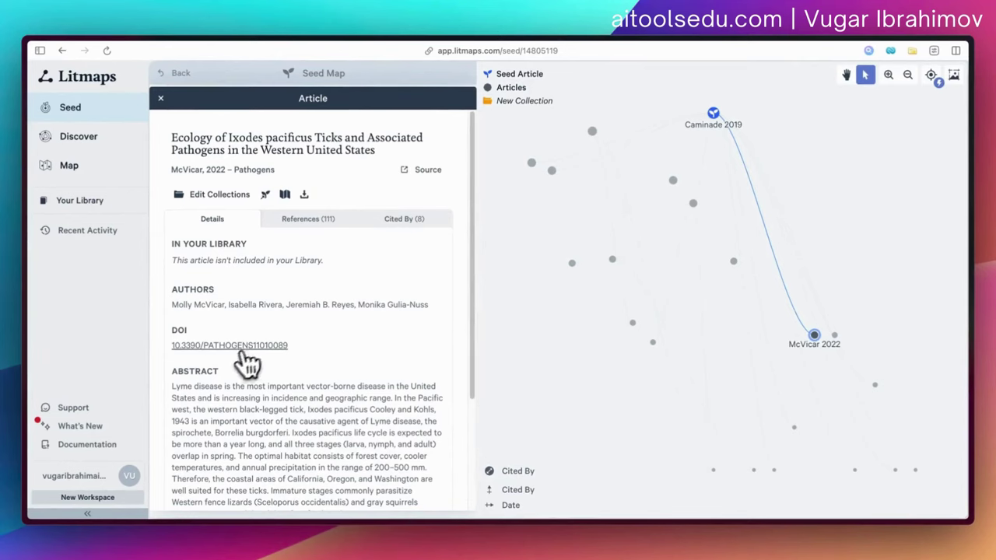
scroll(234, 364, "down", 3)
scroll(238, 350, "up", 3)
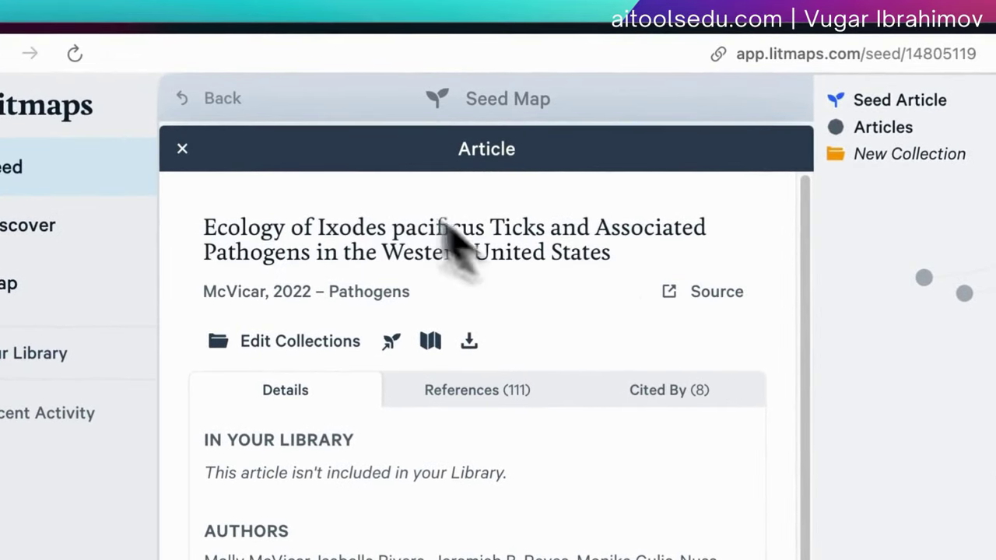
- Close the tick ecology article's details and discover 20 more articles related to the seed map, continuing past the Discover introduction
left_click(182, 148)
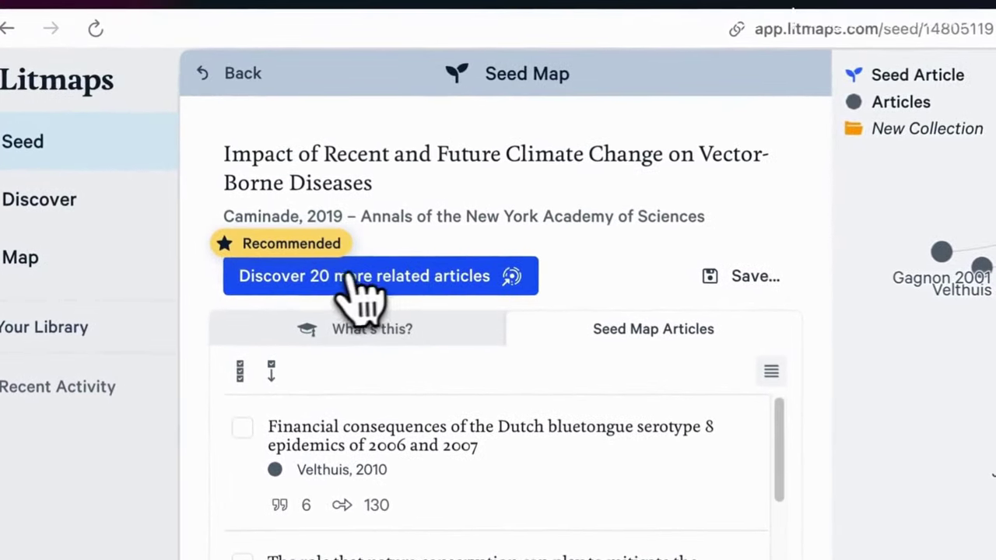
left_click(393, 278)
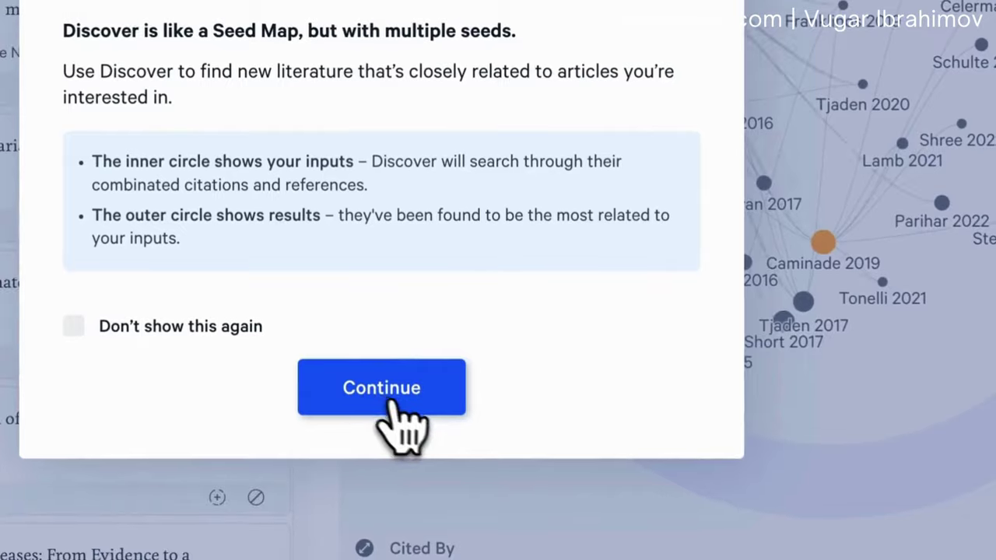
left_click(416, 393)
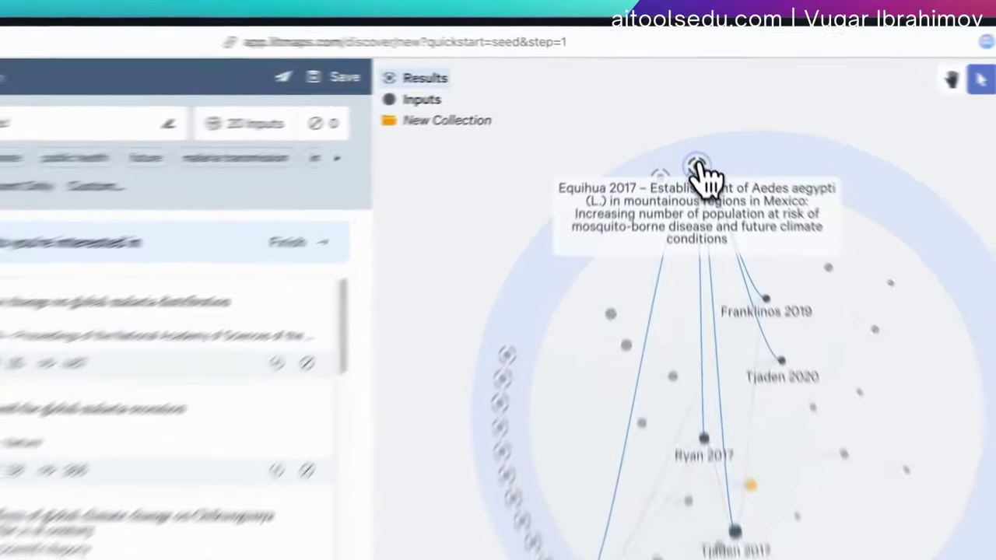
- Open the result ring article "Establishment of Aedes aegypti (L.) in mountainous regions in Mexico" and read through its details and abstract
left_click(683, 130)
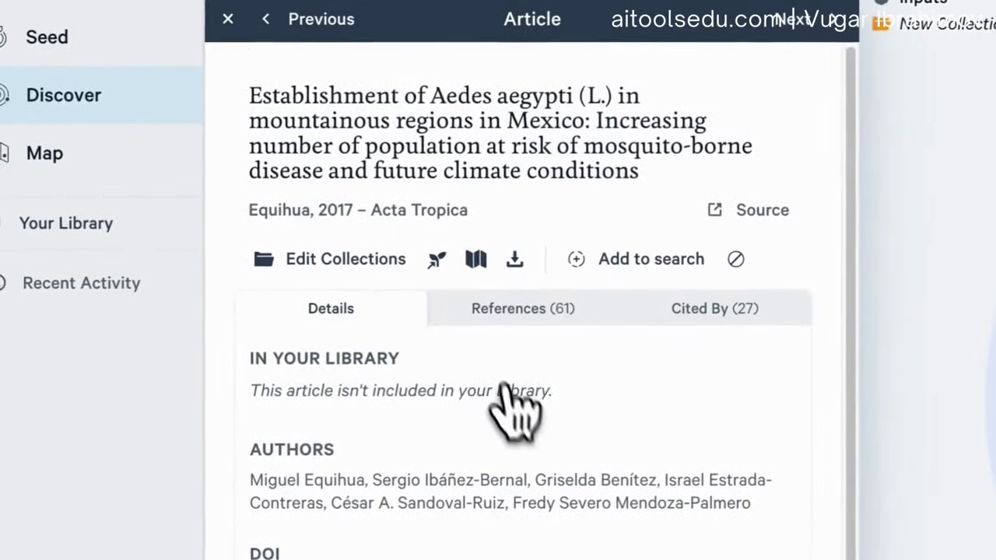
scroll(519, 412, "down", 3)
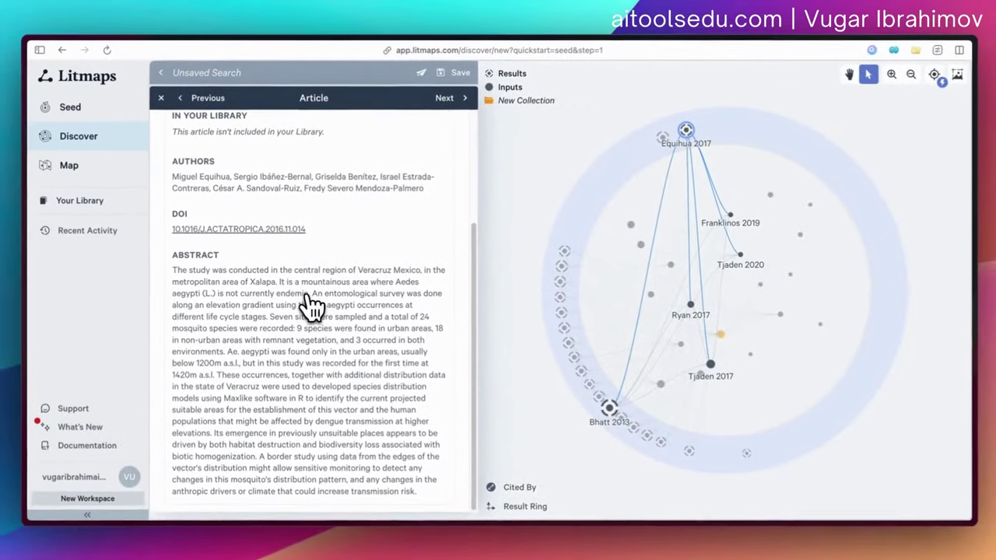
scroll(398, 359, "up", 3)
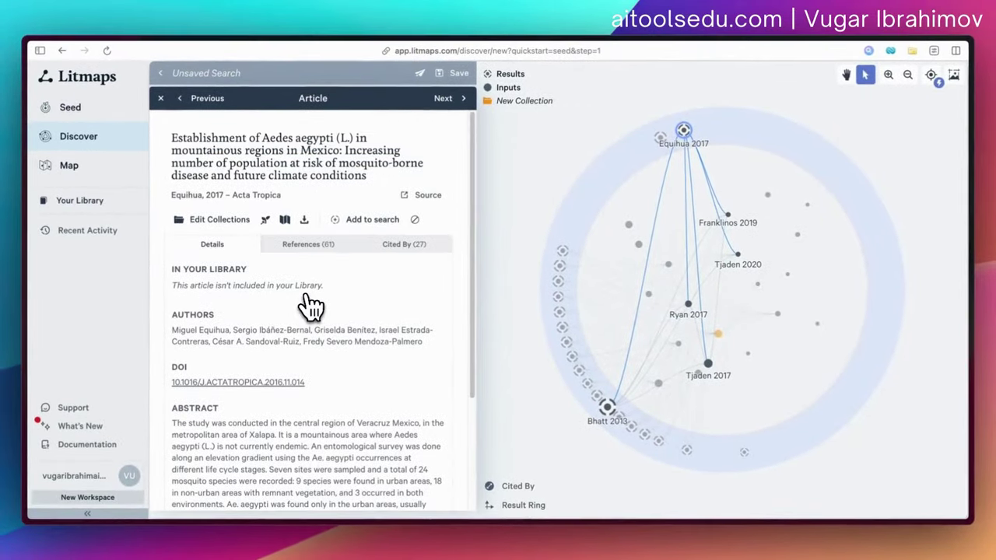
scroll(343, 315, "down", 3)
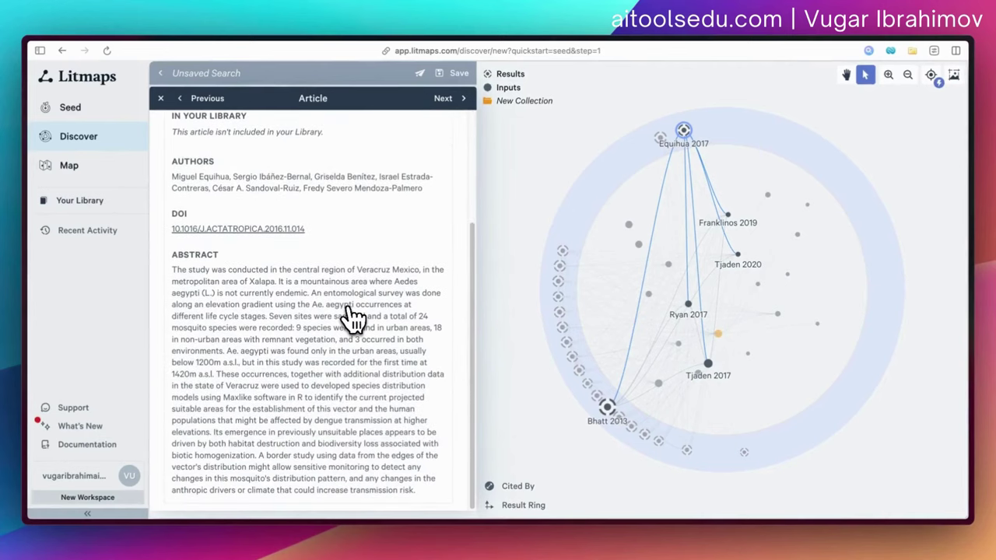
scroll(353, 317, "up", 3)
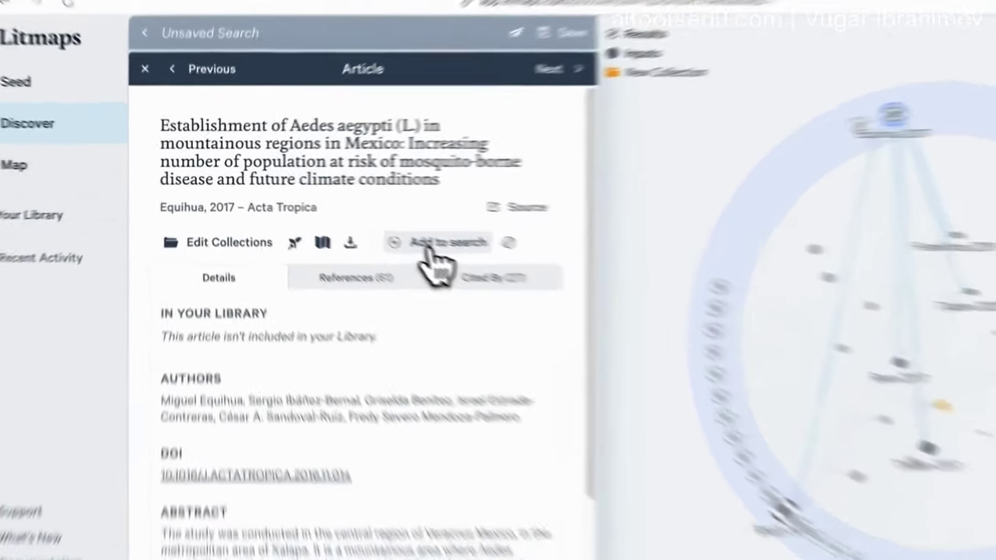
- Add the Aedes aegypti article to the search, close its details and finish the Discover search
left_click(429, 246)
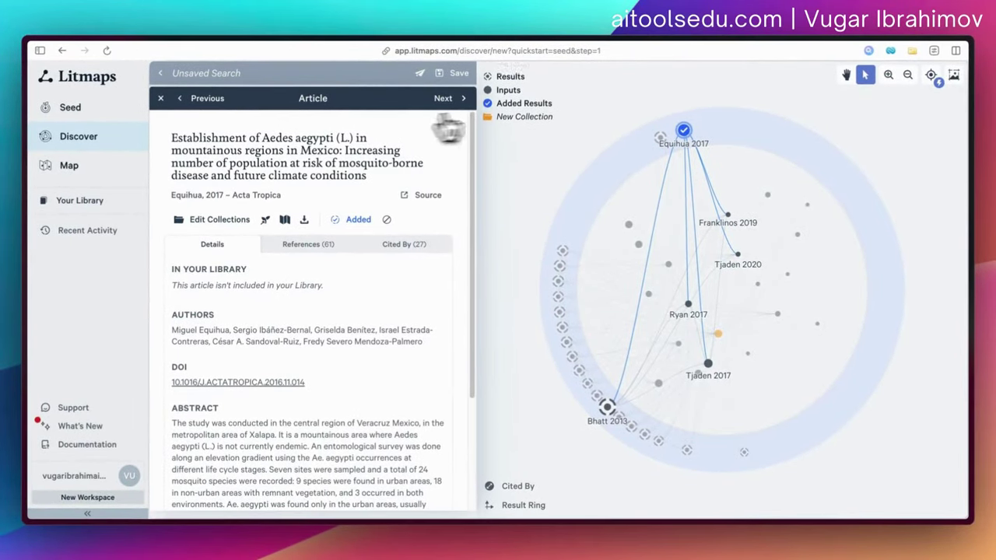
left_click(160, 98)
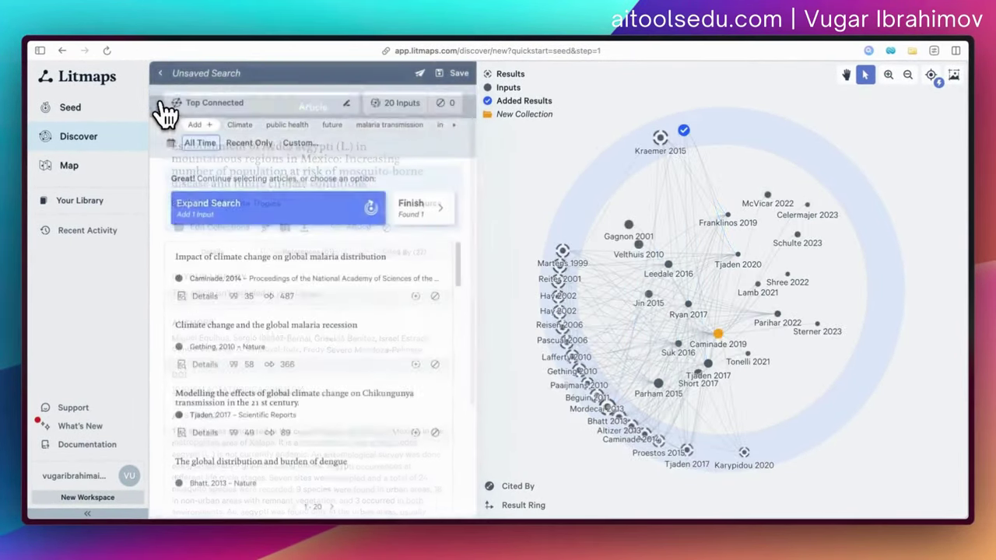
left_click(436, 215)
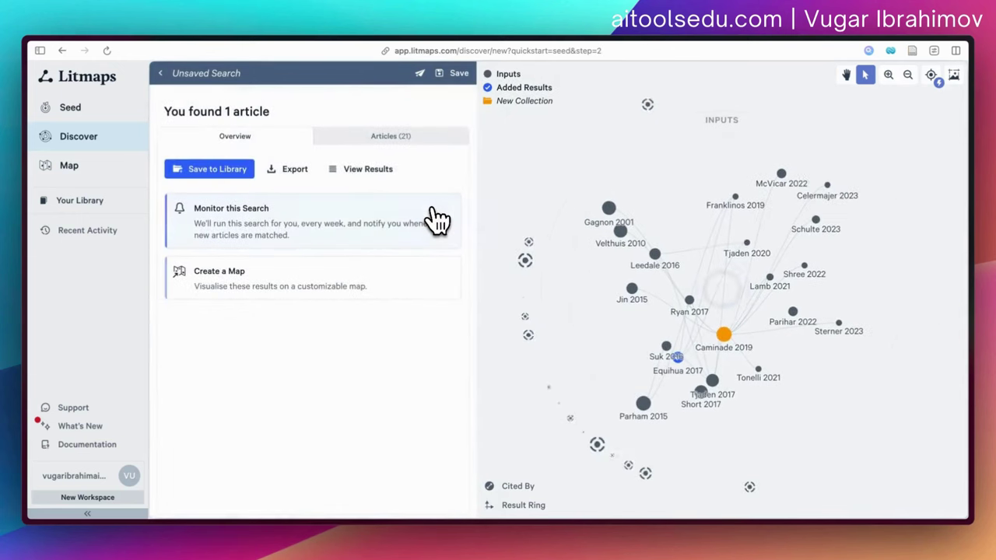